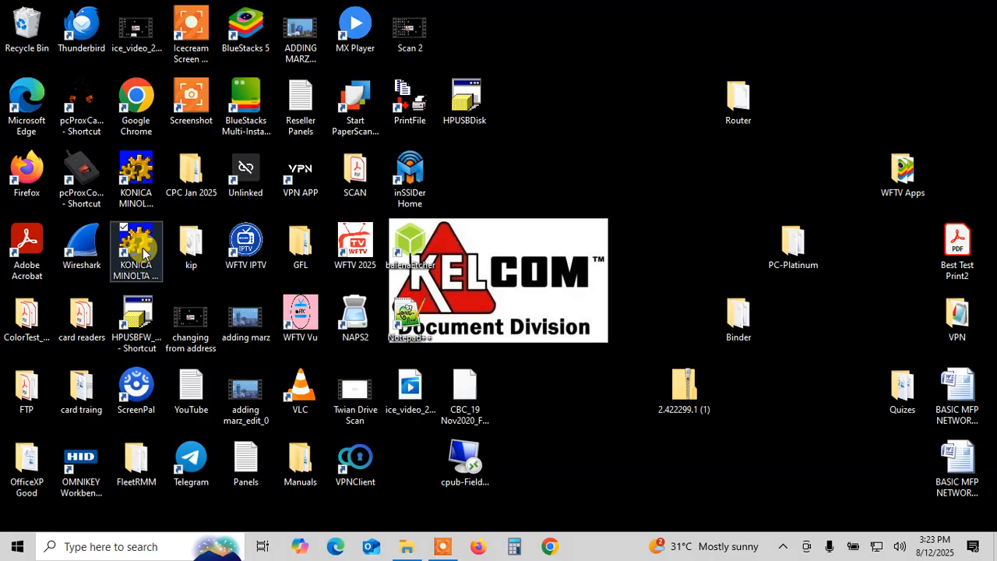
Step: Open KONICA MINOLTA Data Administrator and delete the registered device at 10.0.0.29 from the device registration list
{"action": "left_click", "coordinate": [143, 251]}
{"action": "left_click", "coordinate": [143, 251]}
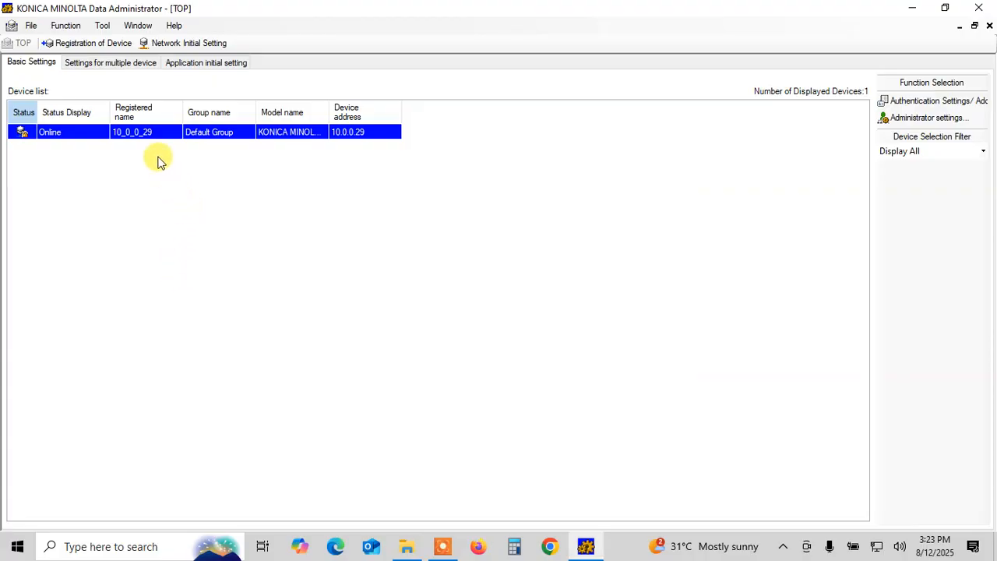
{"action": "left_click", "coordinate": [88, 45]}
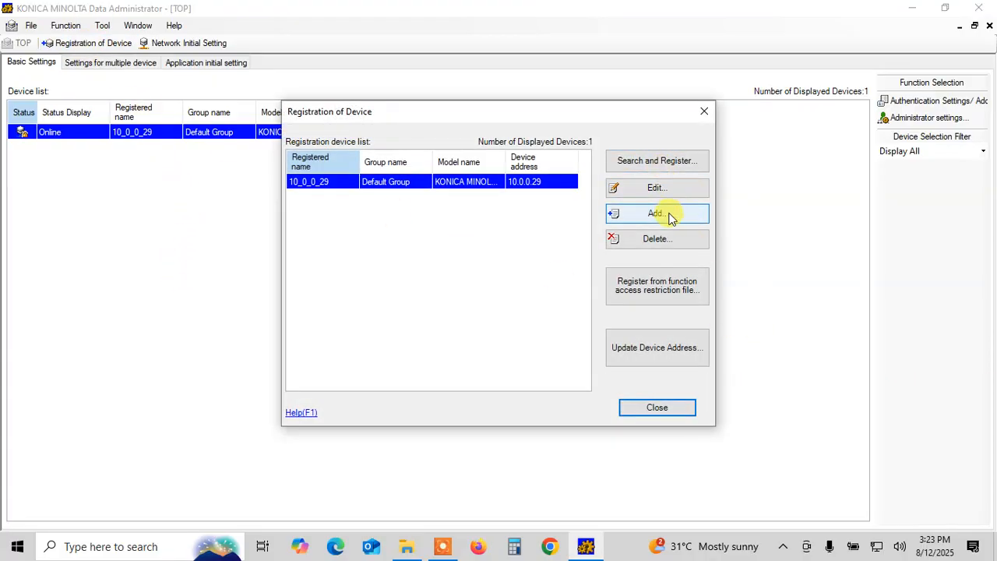
{"action": "left_click", "coordinate": [664, 238]}
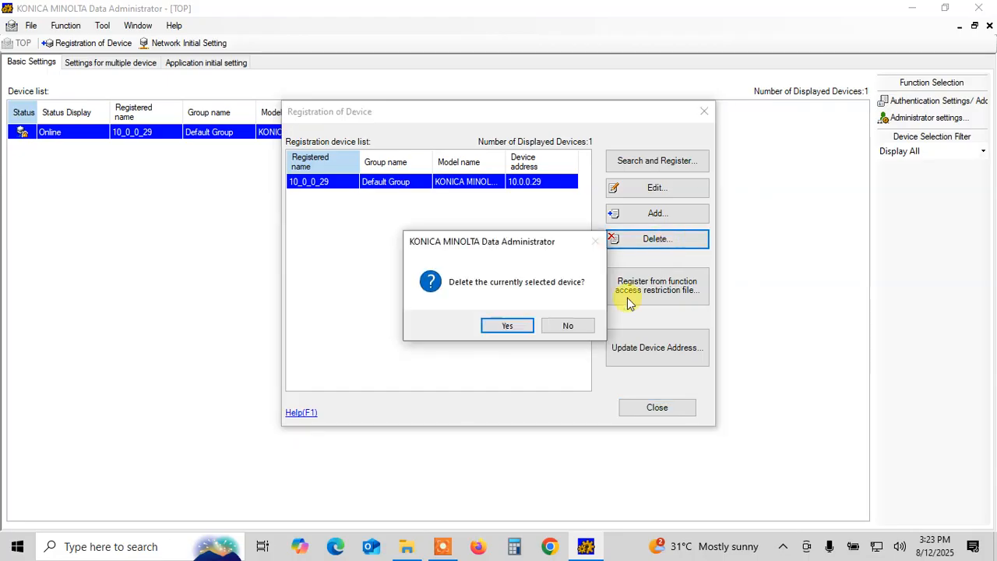
{"action": "left_click", "coordinate": [517, 327]}
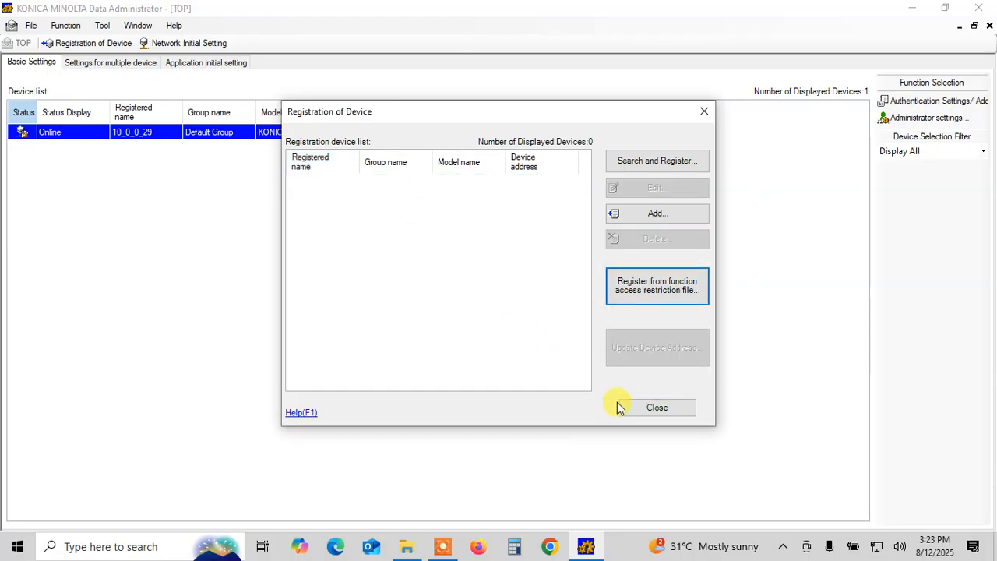
{"action": "left_click", "coordinate": [670, 411]}
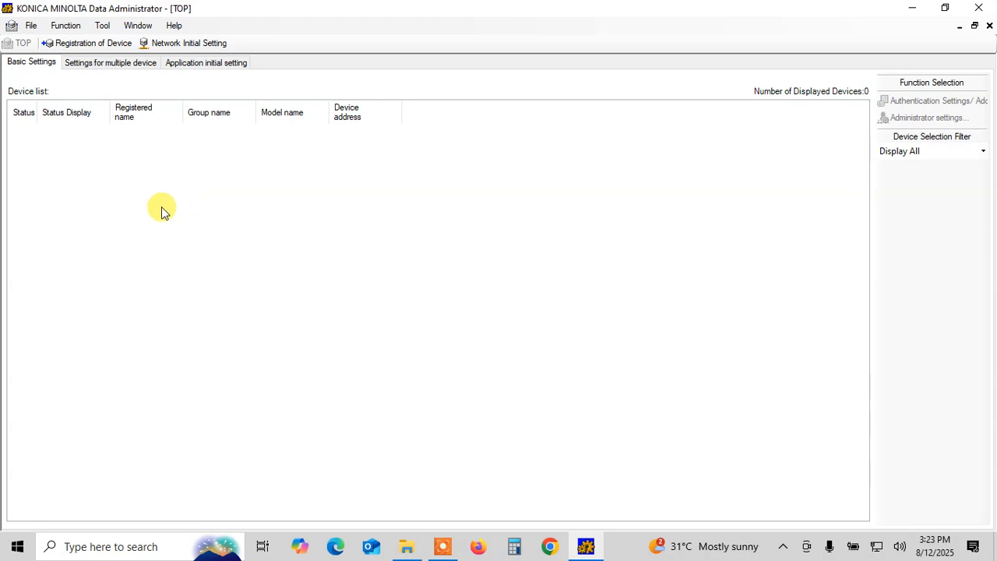
Step: Search the network for devices and choose the KONICA MINOLTA bizhub at 10.0.0.29 for registration
{"action": "left_click", "coordinate": [93, 45]}
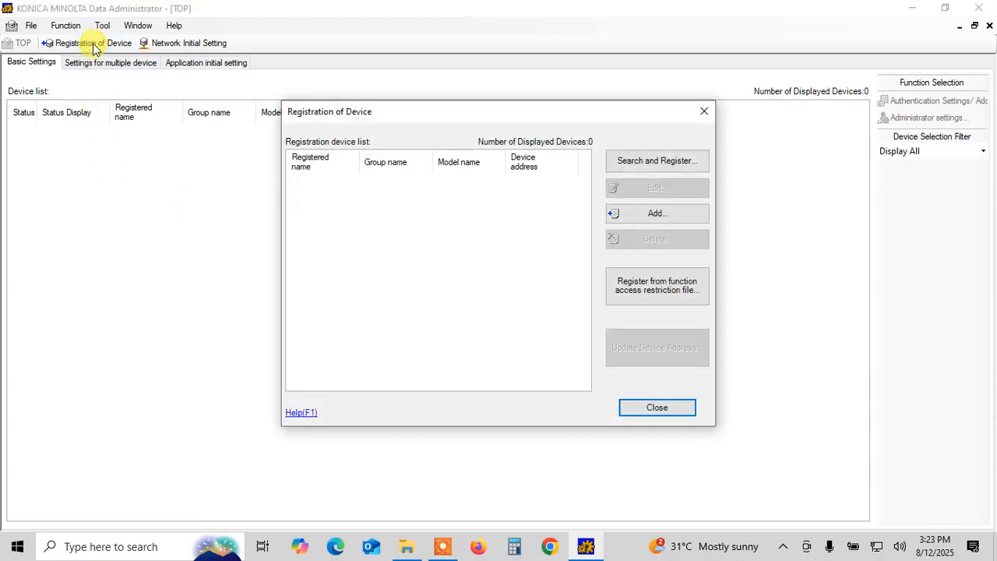
{"action": "left_click", "coordinate": [658, 161]}
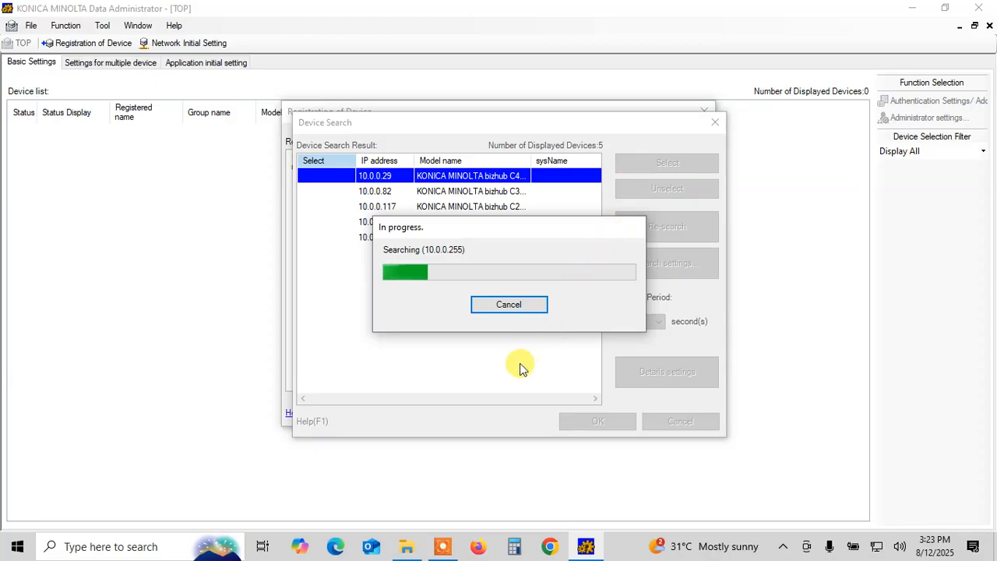
{"action": "left_click", "coordinate": [510, 304]}
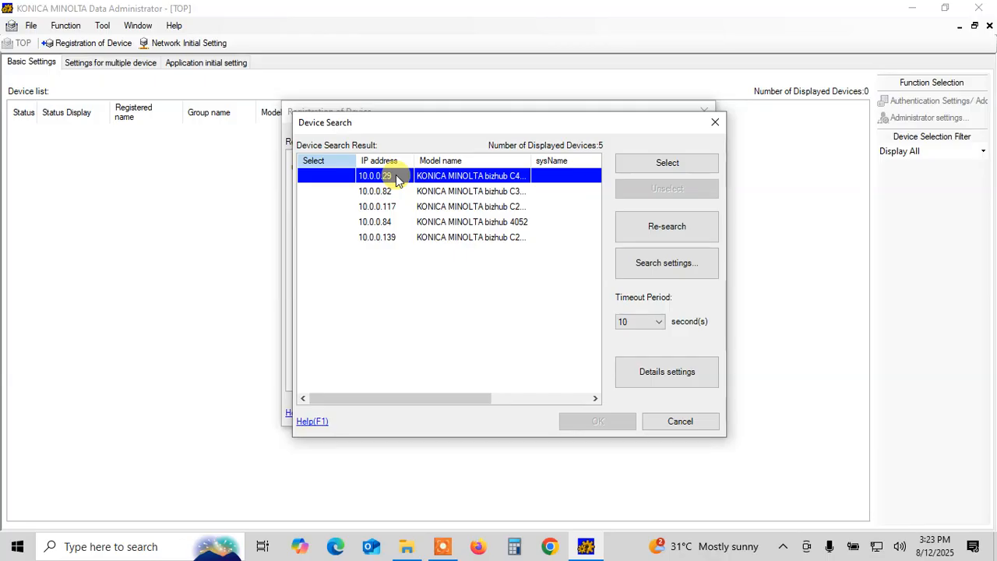
{"action": "left_click", "coordinate": [667, 165]}
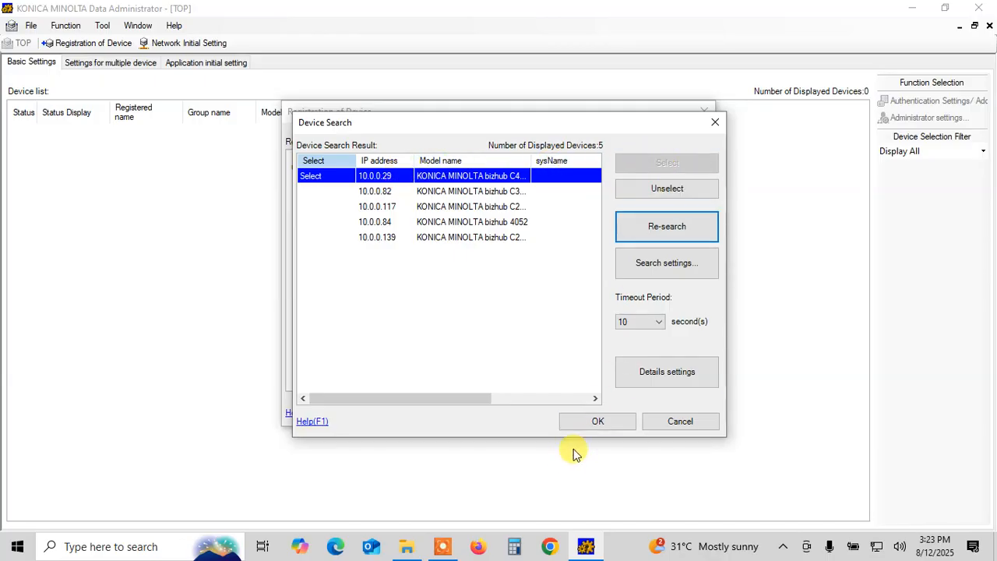
{"action": "left_click", "coordinate": [593, 421]}
Step: Enter and confirm the administrator password to finish registering the device, and return to the device list
{"action": "left_click", "coordinate": [508, 274]}
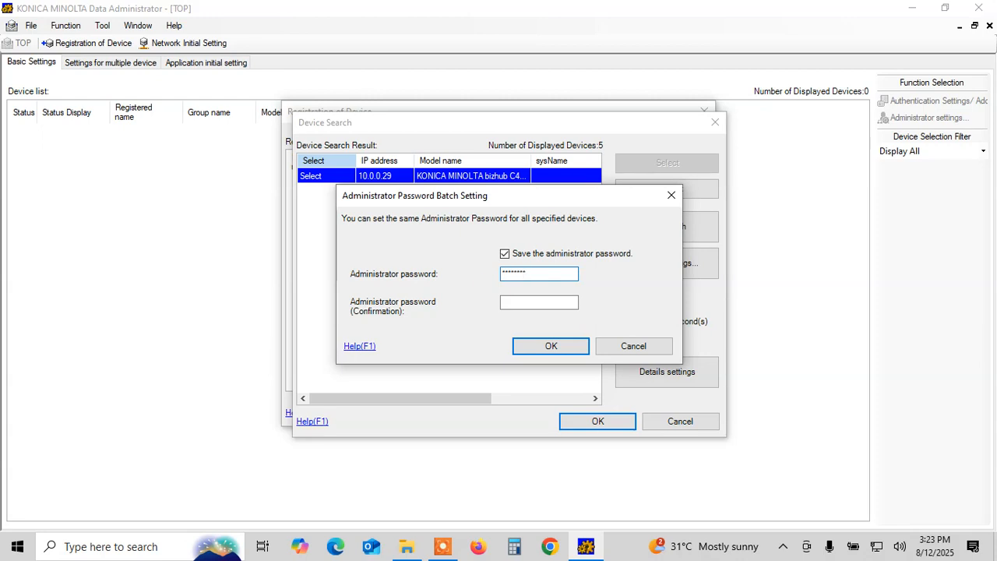
{"action": "left_click", "coordinate": [504, 302]}
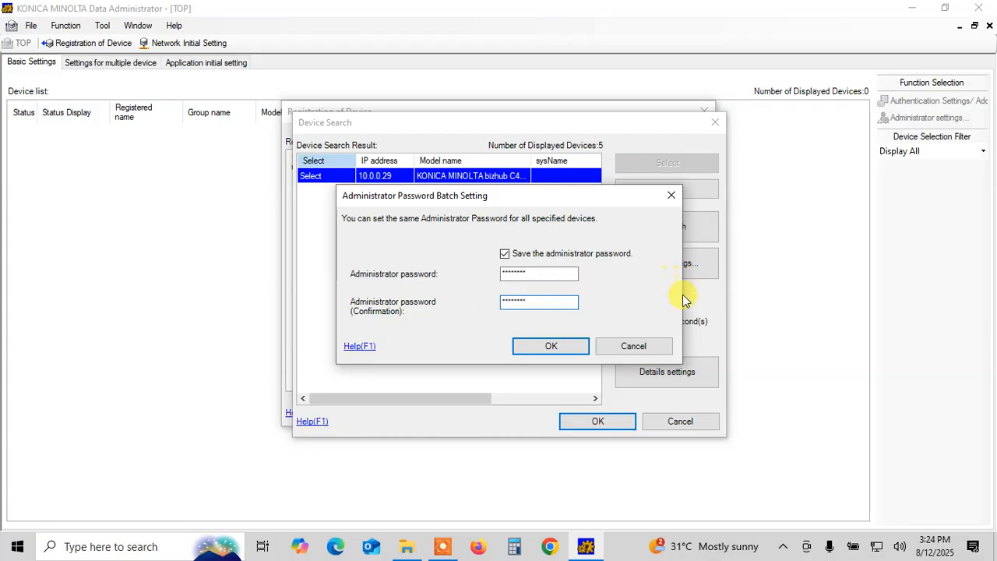
{"action": "left_click", "coordinate": [561, 351]}
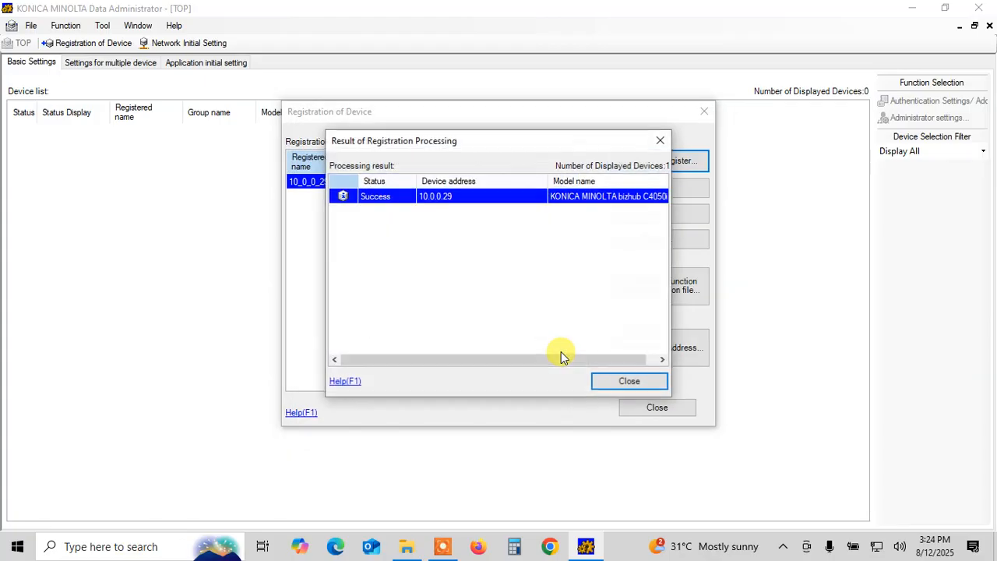
{"action": "left_click", "coordinate": [631, 381]}
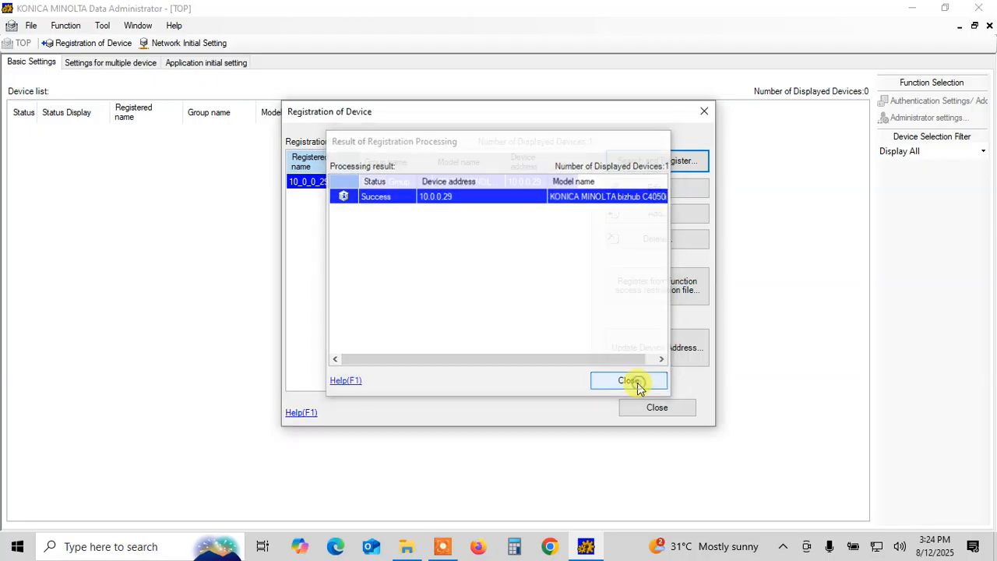
{"action": "left_click", "coordinate": [657, 409]}
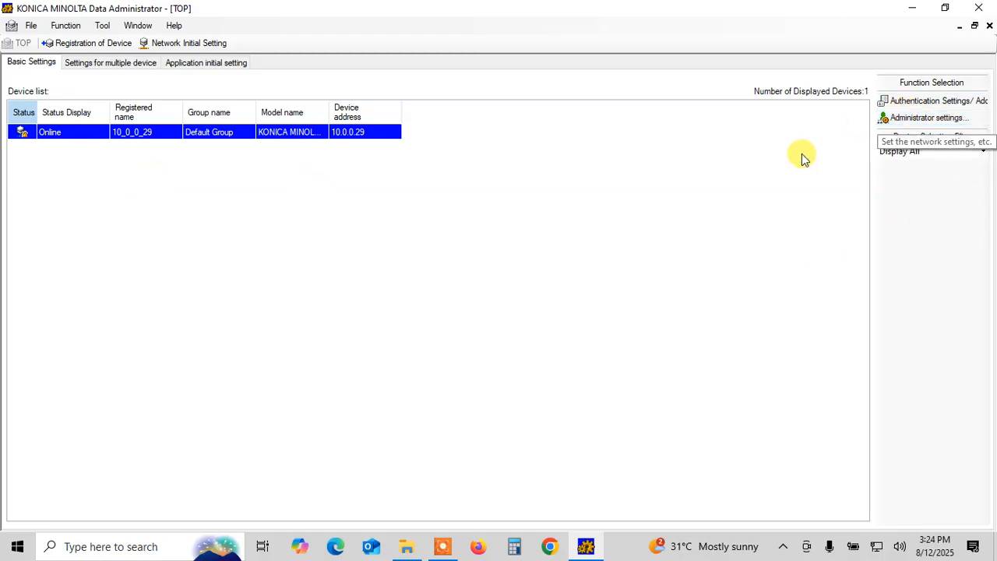
Step: Import only the address settings from the registered device, leaving out authentication settings, and accept its SSL certificate
{"action": "double_click", "coordinate": [209, 134]}
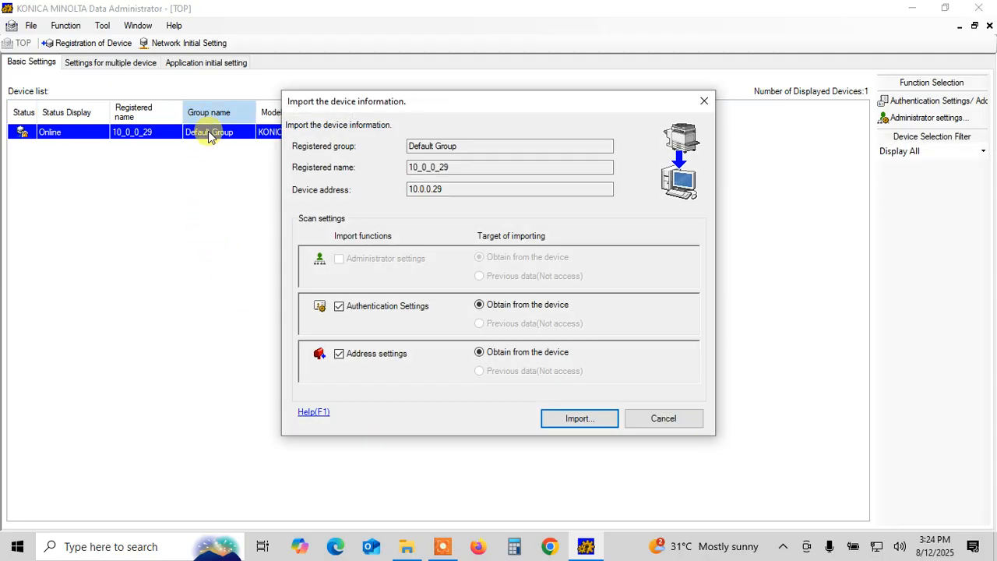
{"action": "left_click", "coordinate": [339, 306]}
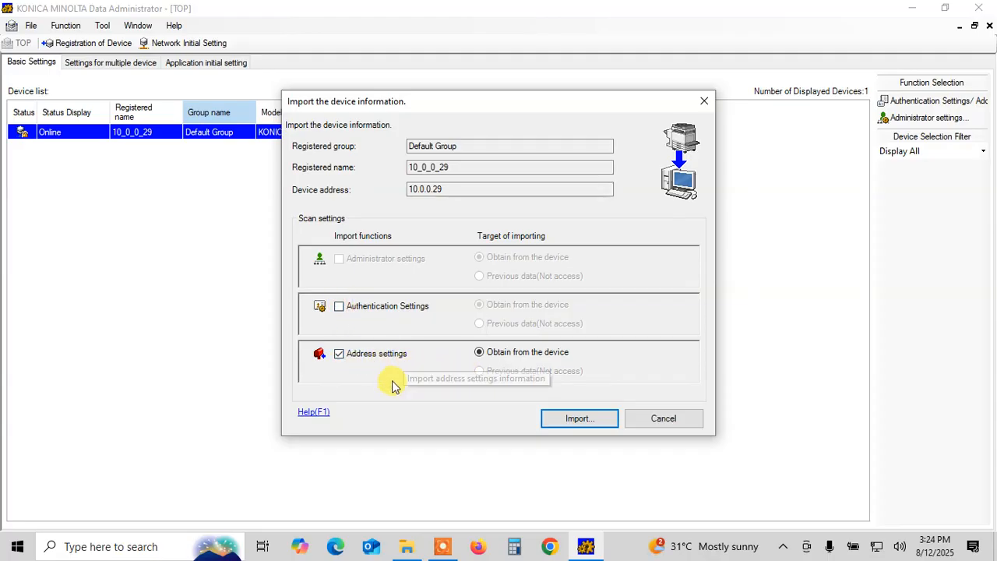
{"action": "left_click", "coordinate": [583, 421]}
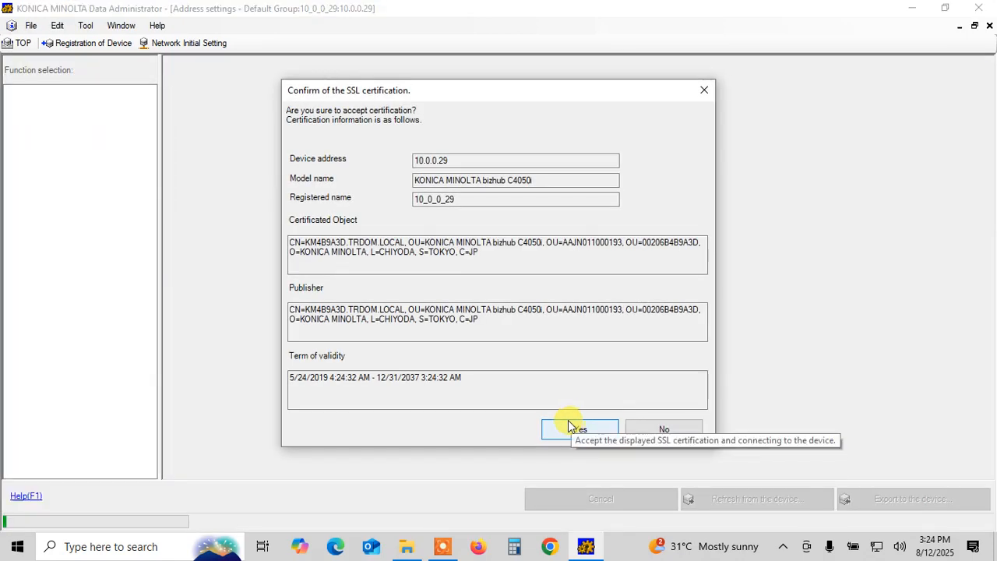
{"action": "left_click", "coordinate": [574, 429]}
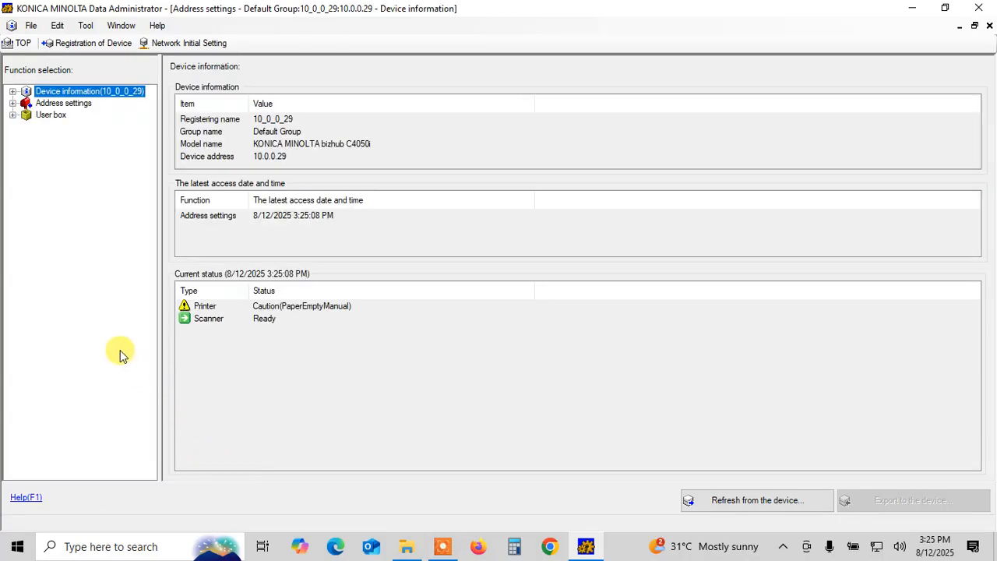
Step: Open the device's address book, widen the Address column to show full addresses, and select entry 0001
{"action": "left_click", "coordinate": [12, 104]}
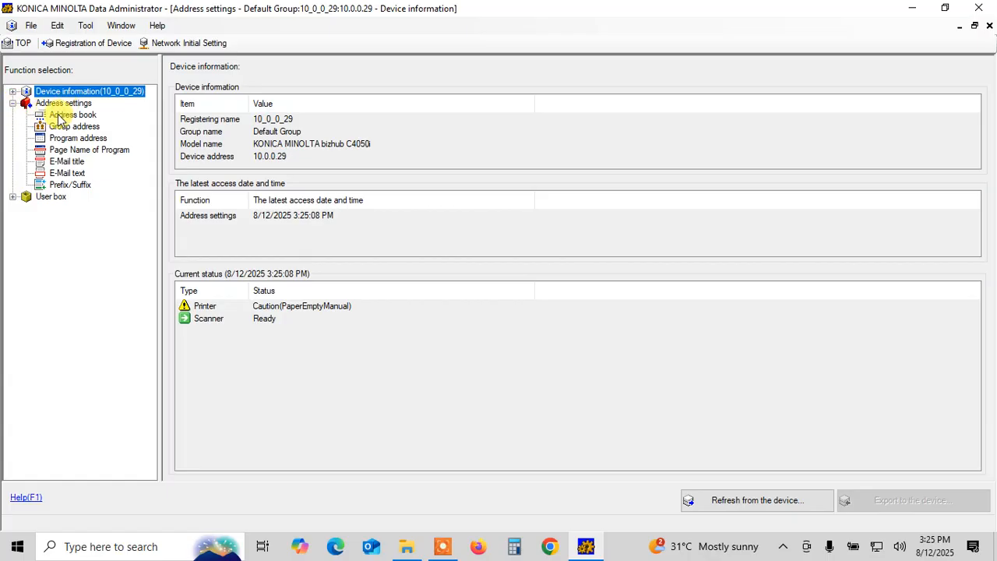
{"action": "left_click", "coordinate": [62, 116]}
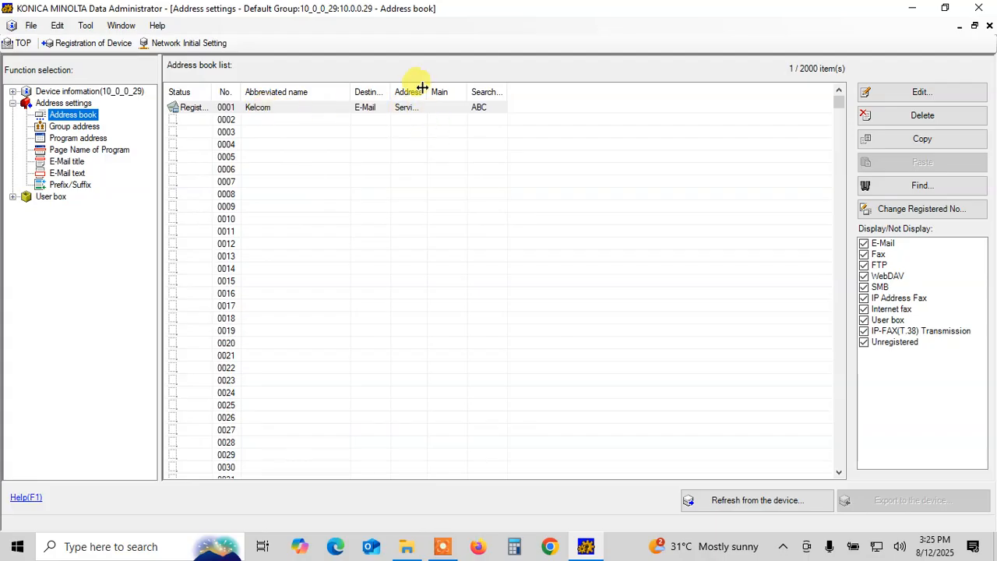
{"action": "left_click_drag", "start_coordinate": [426, 85], "coordinate": [503, 86]}
{"action": "left_click", "coordinate": [503, 107]}
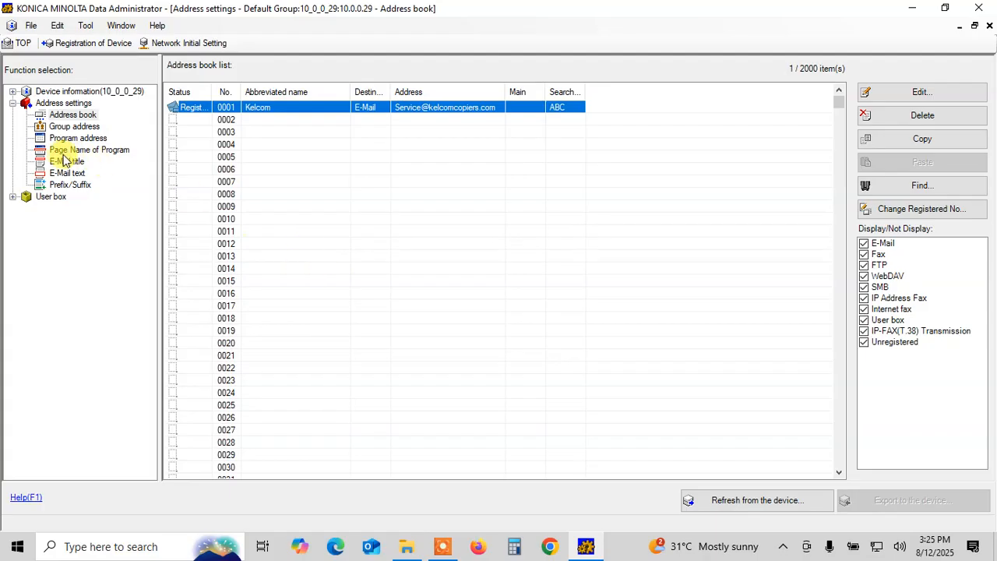
Step: Start an import of each data from file, using Binder2.csv in the Desktop Binder folder
{"action": "left_click", "coordinate": [28, 28]}
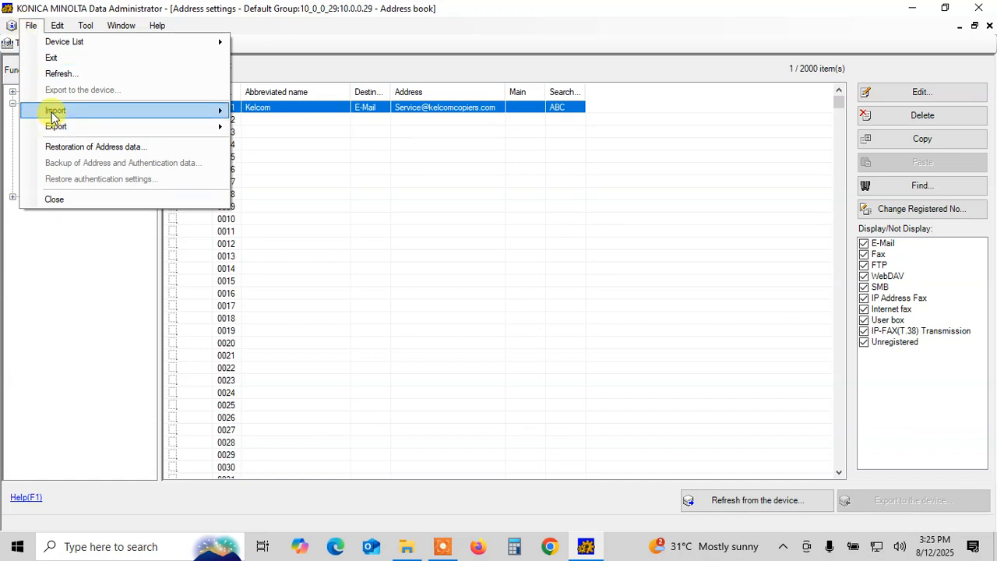
{"action": "mouse_move", "coordinate": [53, 116]}
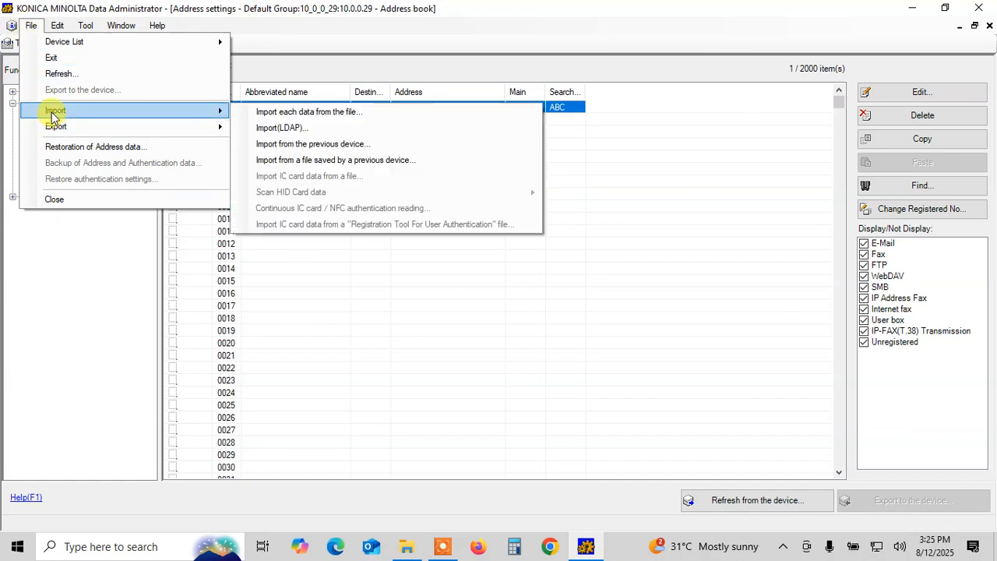
{"action": "left_click", "coordinate": [269, 114]}
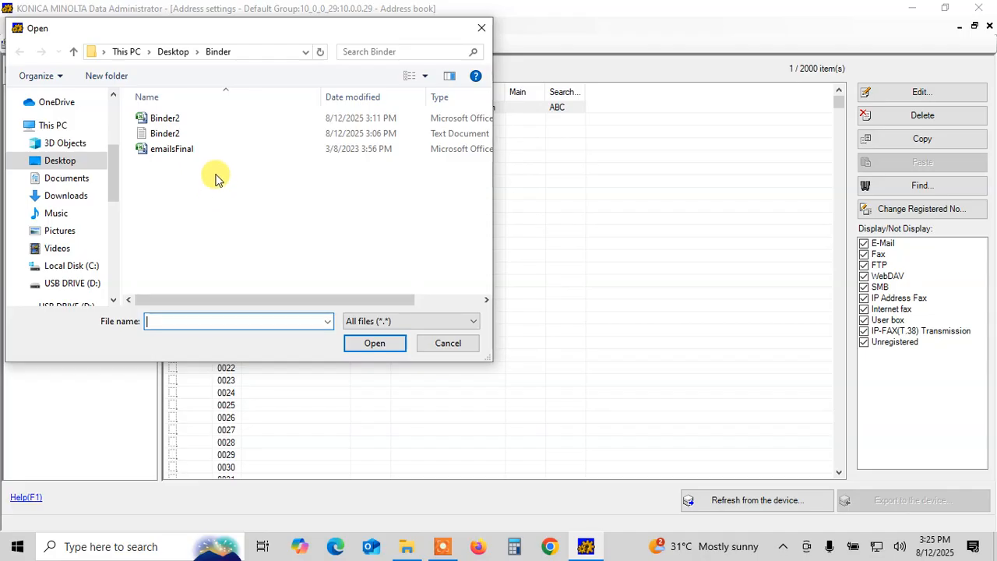
{"action": "left_click", "coordinate": [173, 121]}
{"action": "left_click", "coordinate": [375, 343]}
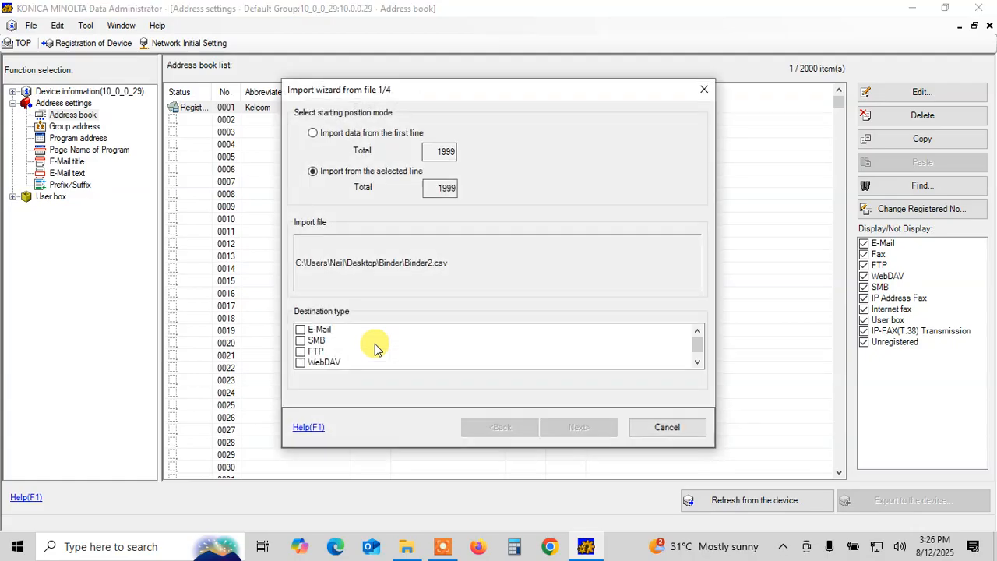
Step: Set the import's destination type to E-Mail and accept the comma delimiter without a header line setting
{"action": "left_click", "coordinate": [301, 330]}
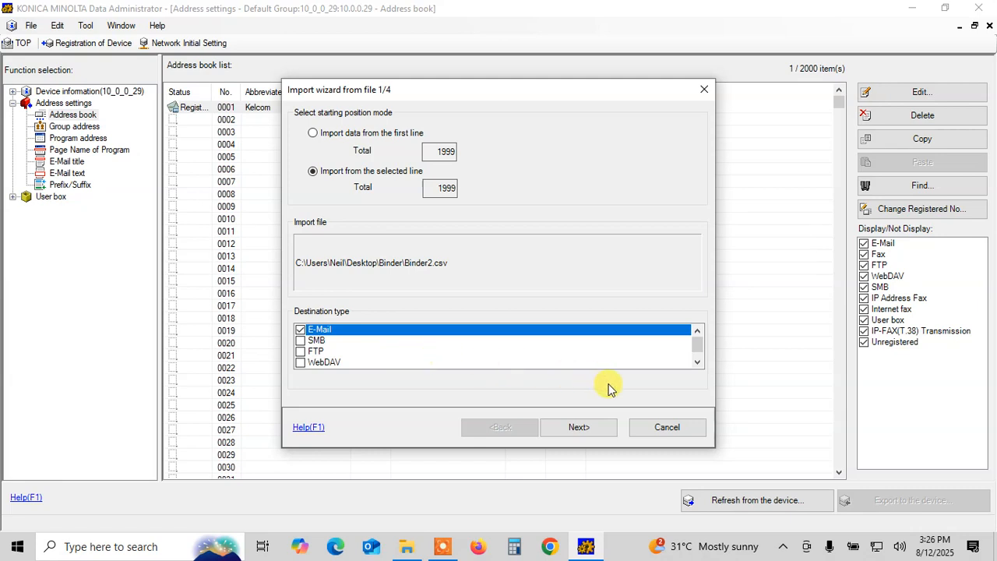
{"action": "left_click", "coordinate": [585, 427]}
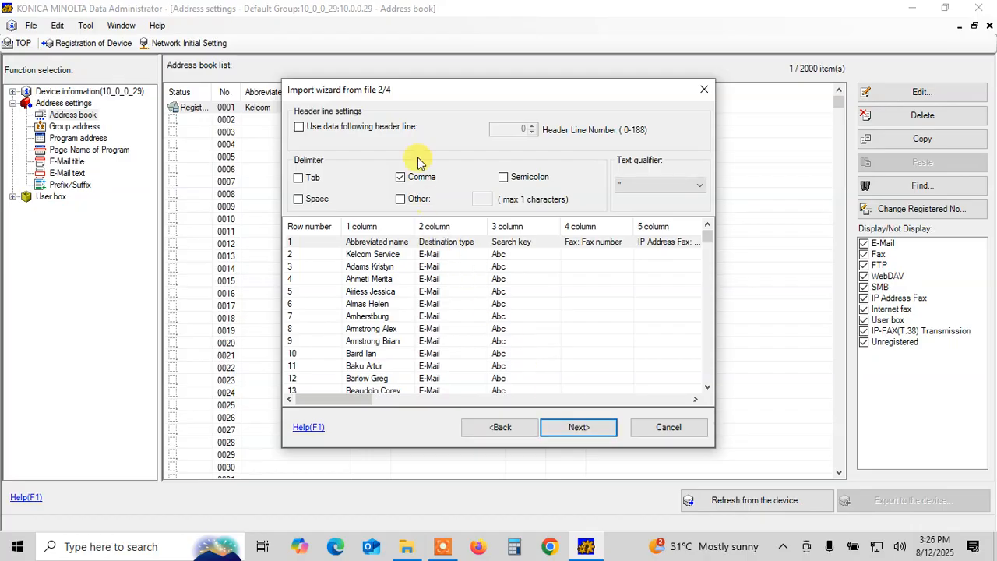
{"action": "left_click", "coordinate": [579, 427]}
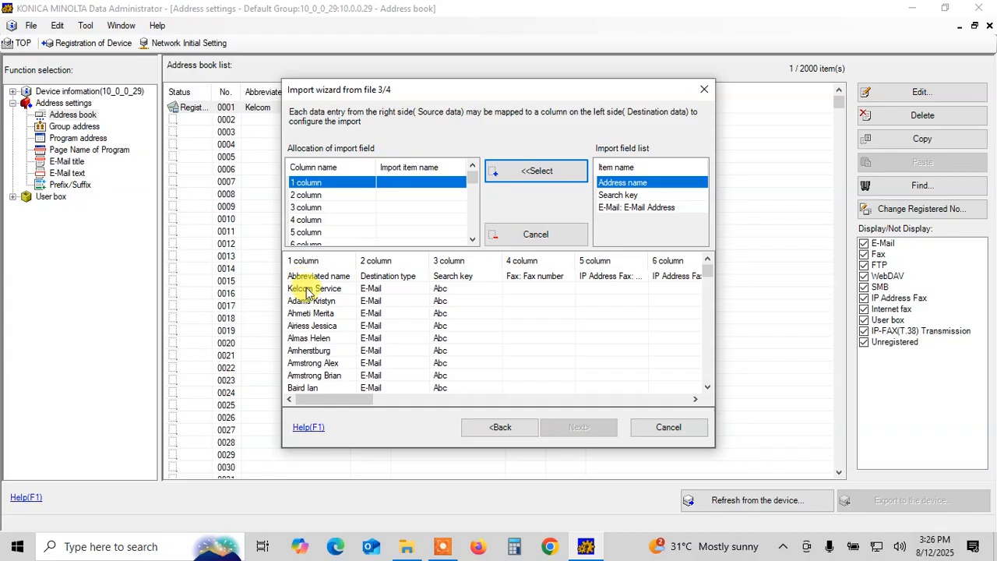
Step: Map column 1 to Address name, column 2 to Search key and column 8 to E-Mail Address, and proceed to the import data list
{"action": "left_click", "coordinate": [537, 175]}
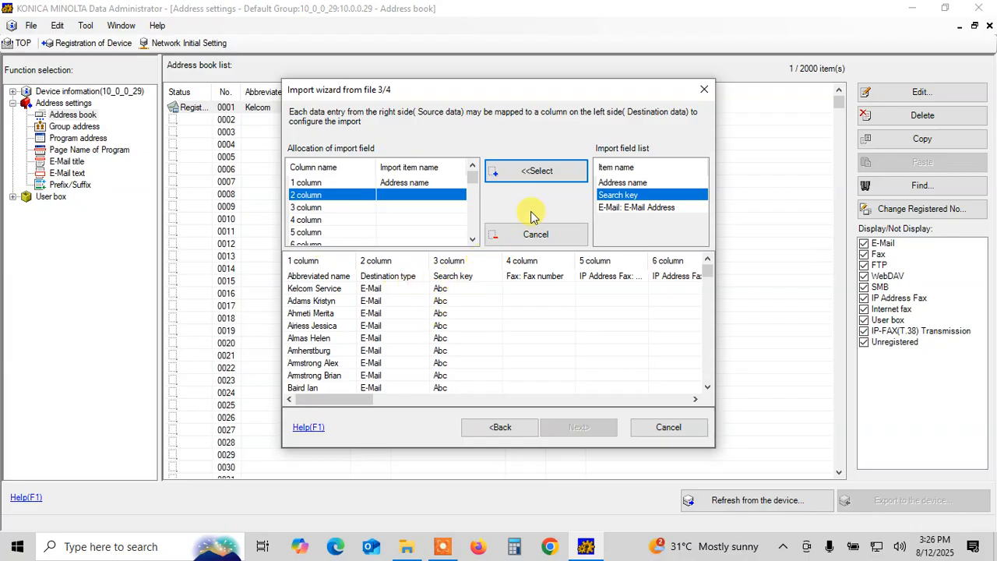
{"action": "left_click", "coordinate": [525, 172]}
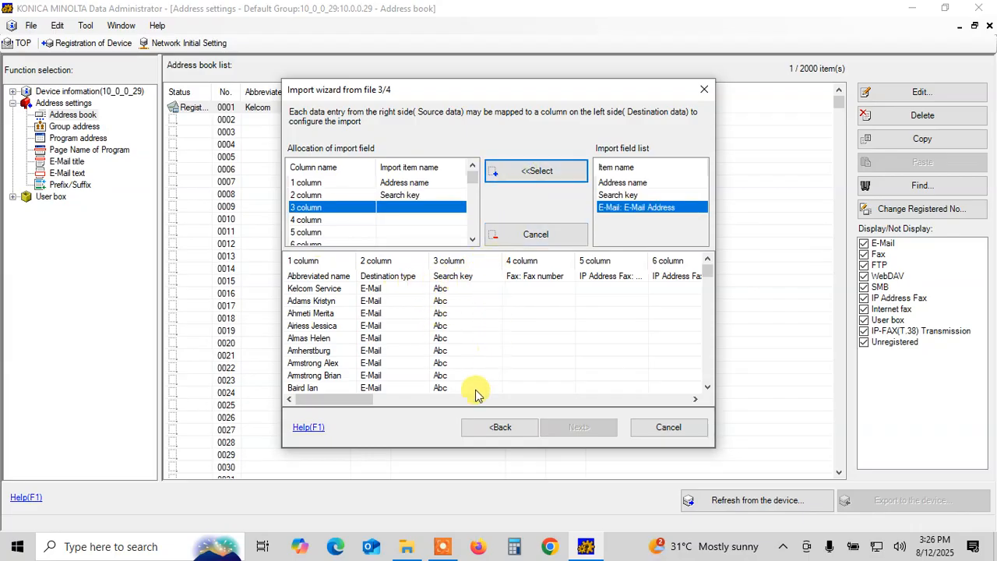
{"action": "left_click_drag", "start_coordinate": [354, 403], "coordinate": [407, 399]}
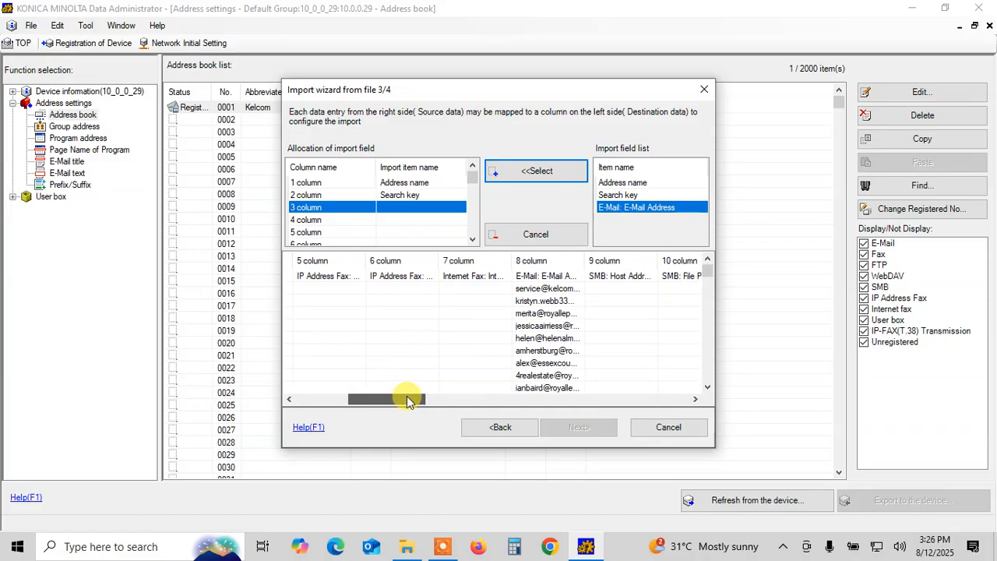
{"action": "scroll", "coordinate": [441, 220], "scroll_direction": "down", "scroll_amount": 2}
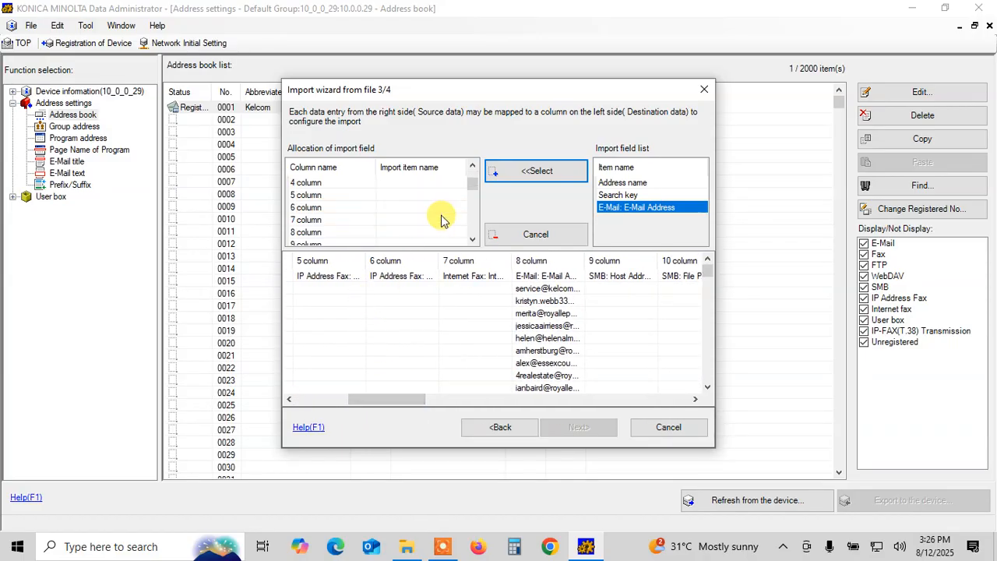
{"action": "left_click", "coordinate": [322, 195]}
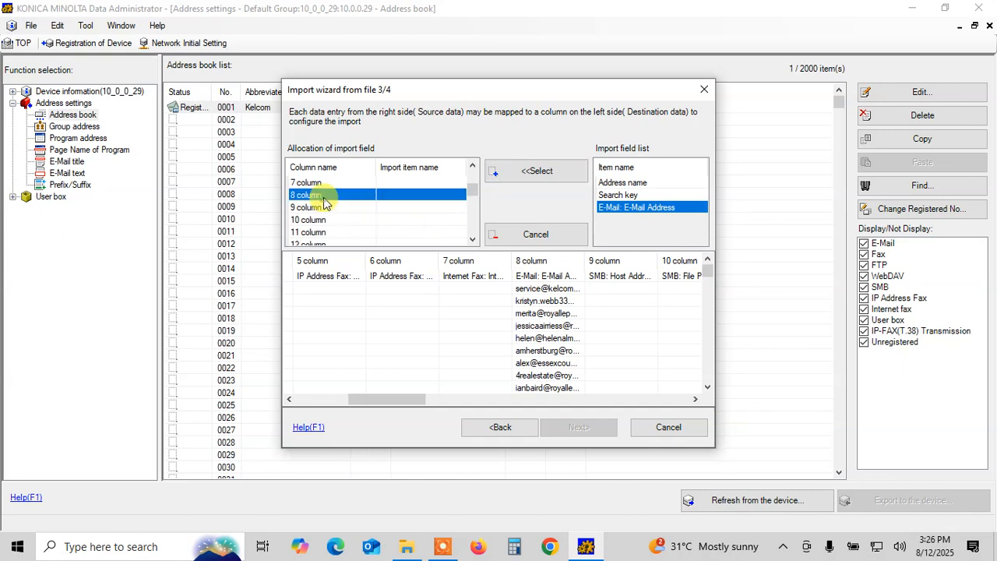
{"action": "left_click", "coordinate": [530, 174]}
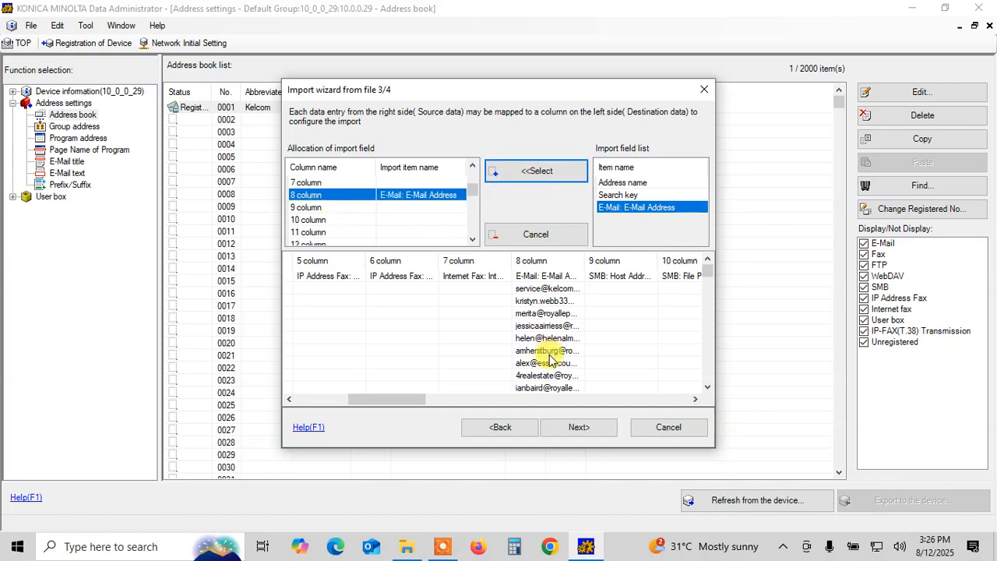
{"action": "left_click", "coordinate": [579, 428]}
{"action": "left_click", "coordinate": [579, 428]}
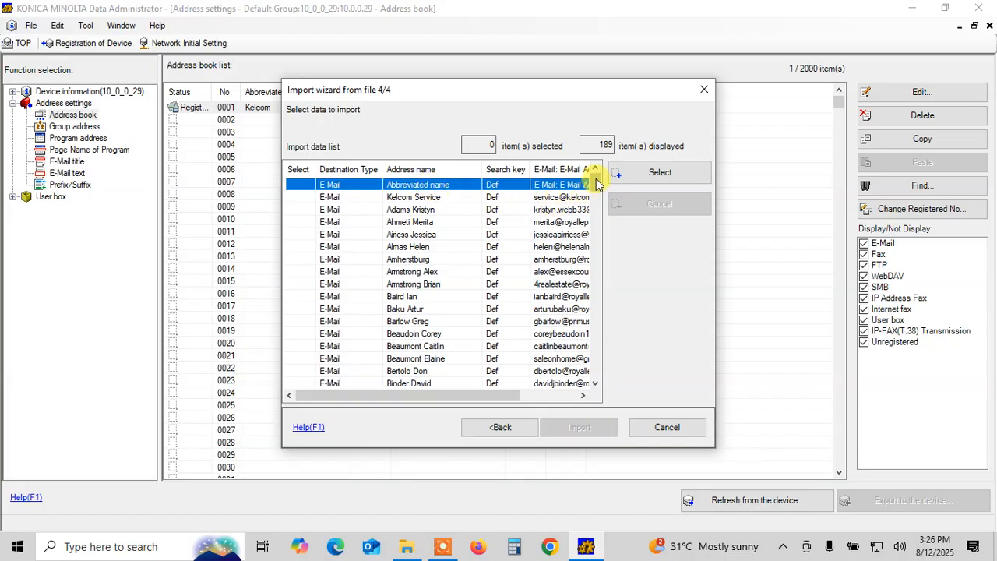
Step: Mark all entries in the import data list, from the header row through the last contact, and import them
{"action": "left_click_drag", "start_coordinate": [596, 181], "coordinate": [506, 400]}
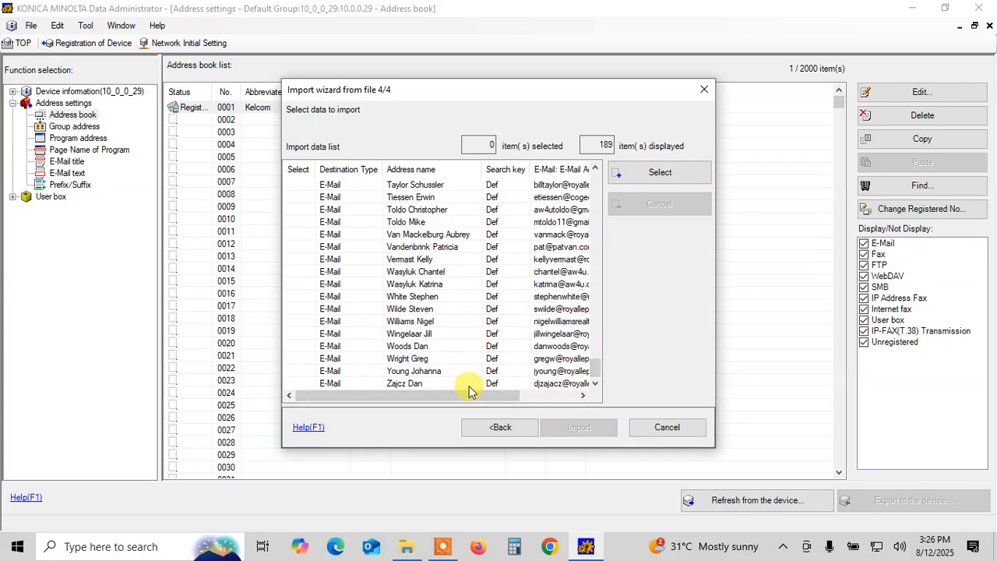
{"action": "left_click", "coordinate": [471, 383], "text": "shift"}
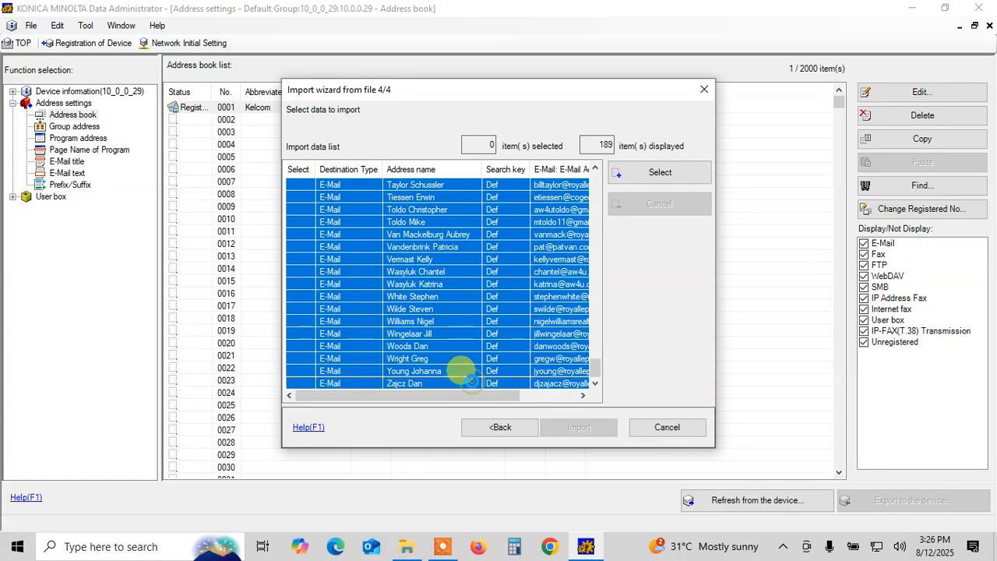
{"action": "left_click", "coordinate": [658, 174]}
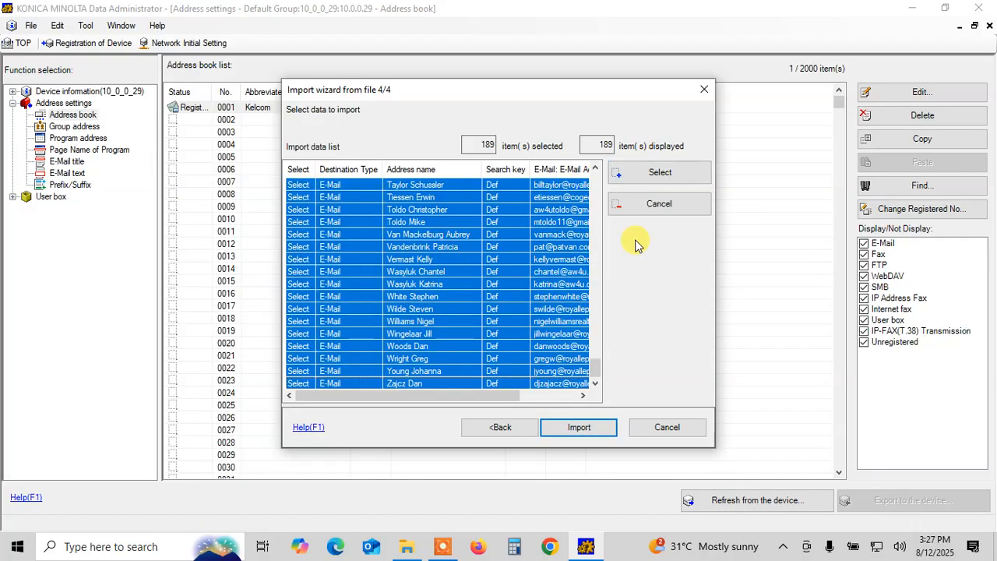
{"action": "left_click", "coordinate": [581, 428]}
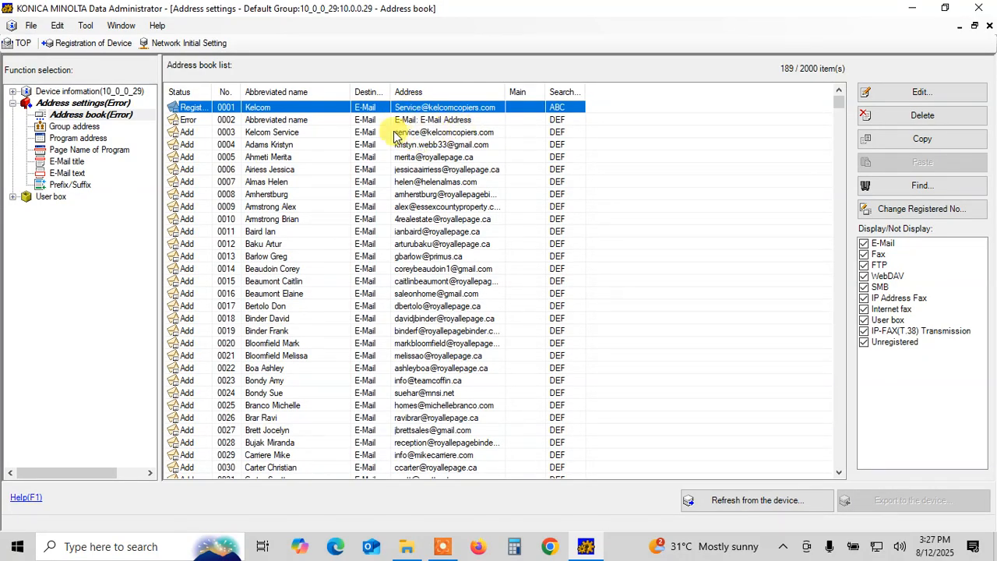
Step: Check why address book entry 0002 is flagged as an error by trying to save it as is, and leave its details without changes
{"action": "left_click", "coordinate": [330, 121]}
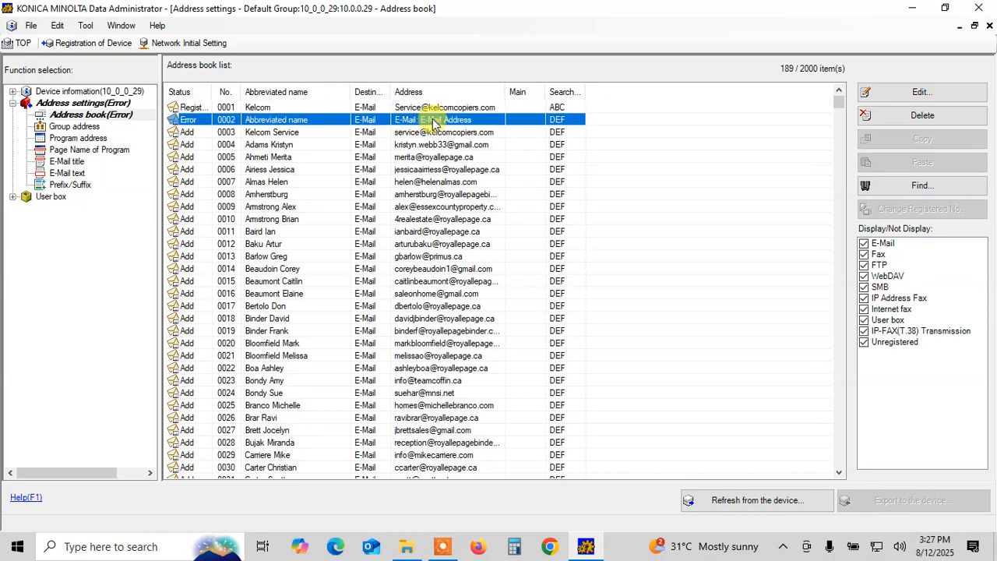
{"action": "double_click", "coordinate": [360, 122]}
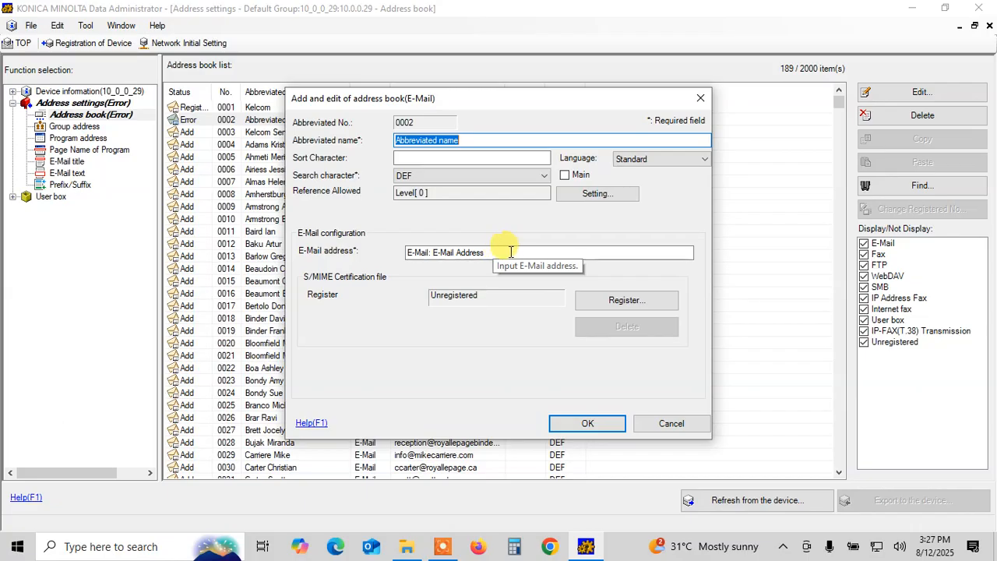
{"action": "left_click", "coordinate": [588, 422]}
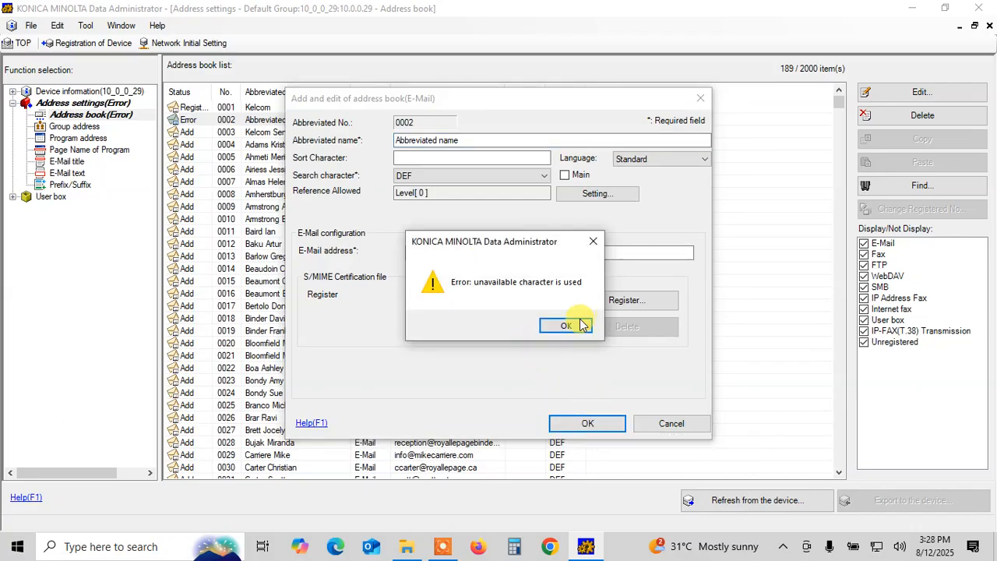
{"action": "left_click", "coordinate": [575, 326]}
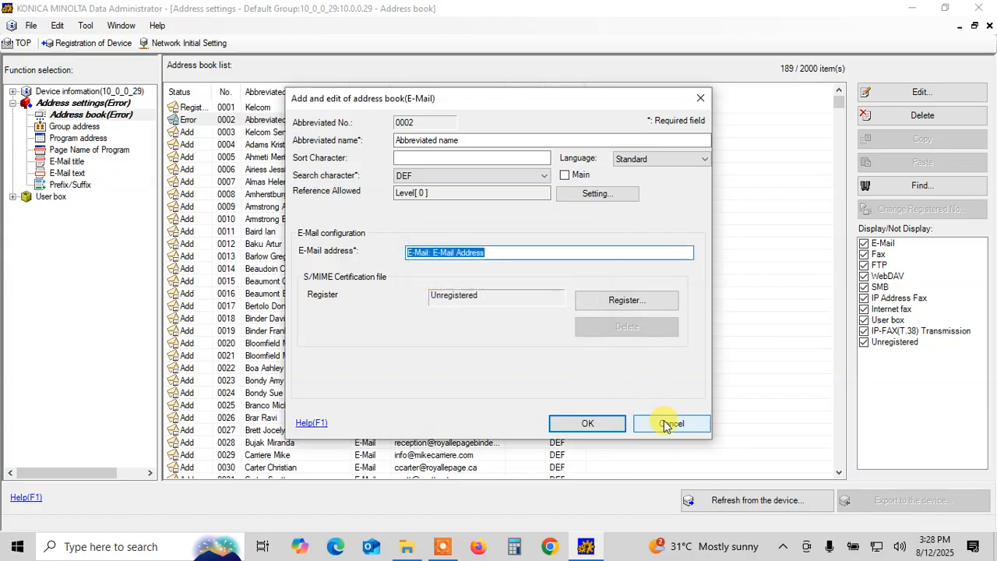
{"action": "left_click", "coordinate": [669, 423]}
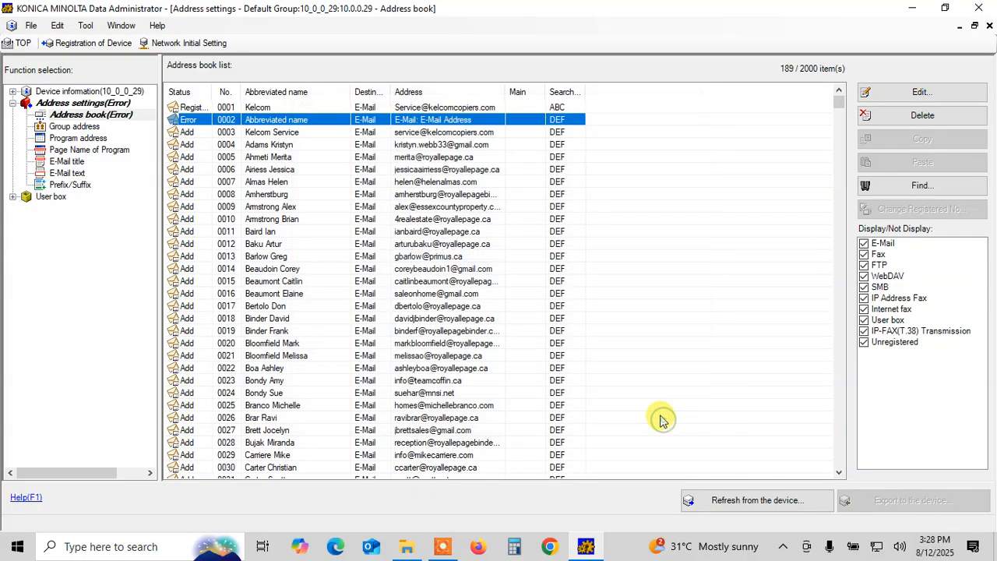
Step: Delete the header-row entry 0002 from the address book and write the edited data to the device at 10.0.0.29
{"action": "left_click", "coordinate": [916, 116]}
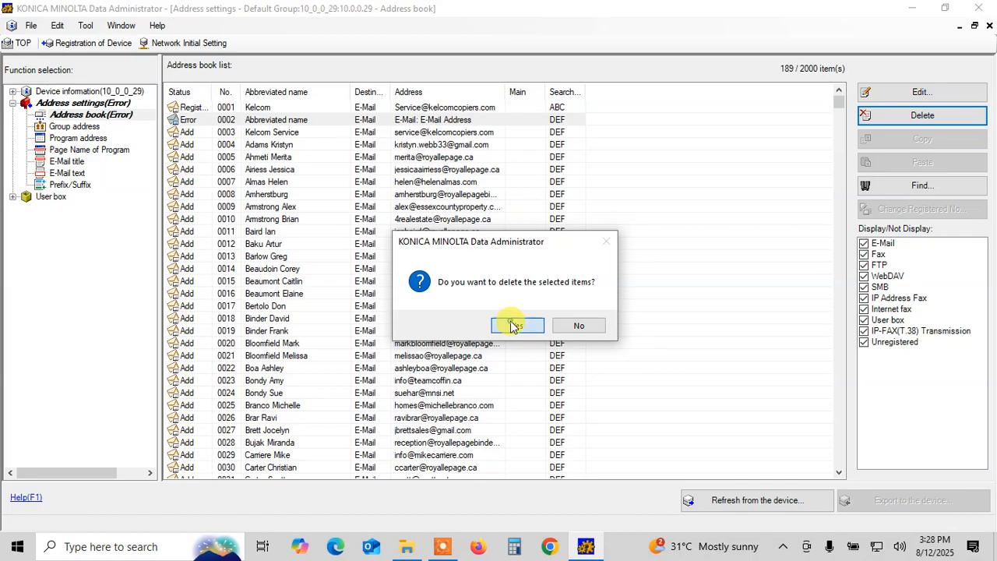
{"action": "left_click", "coordinate": [516, 325]}
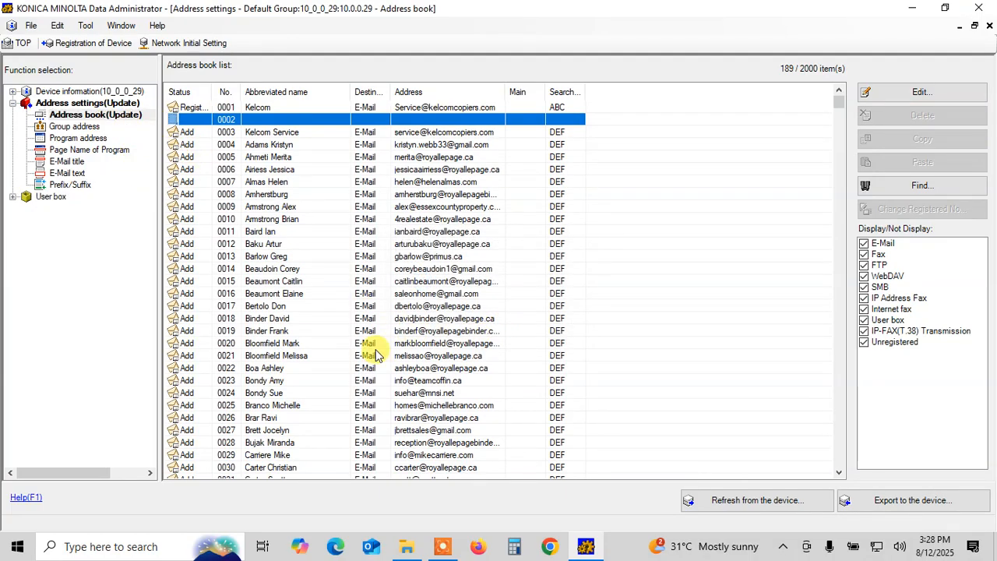
{"action": "left_click", "coordinate": [880, 510]}
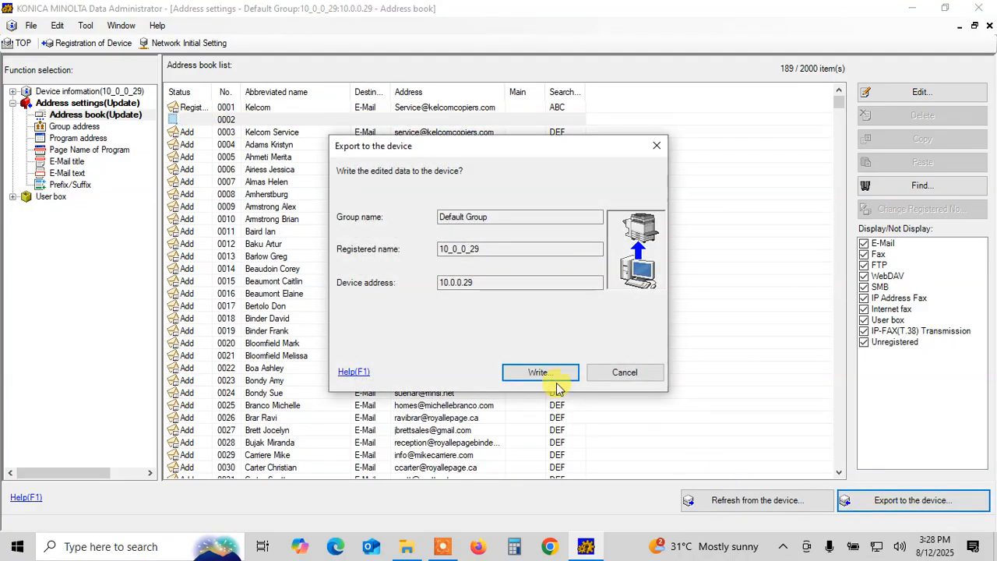
{"action": "left_click", "coordinate": [555, 373]}
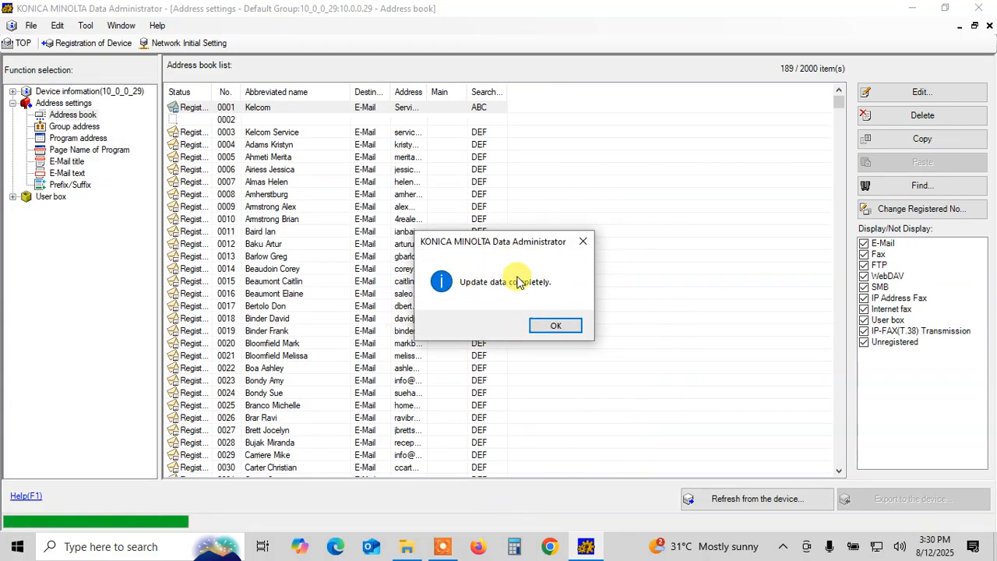
{"action": "left_click", "coordinate": [559, 328]}
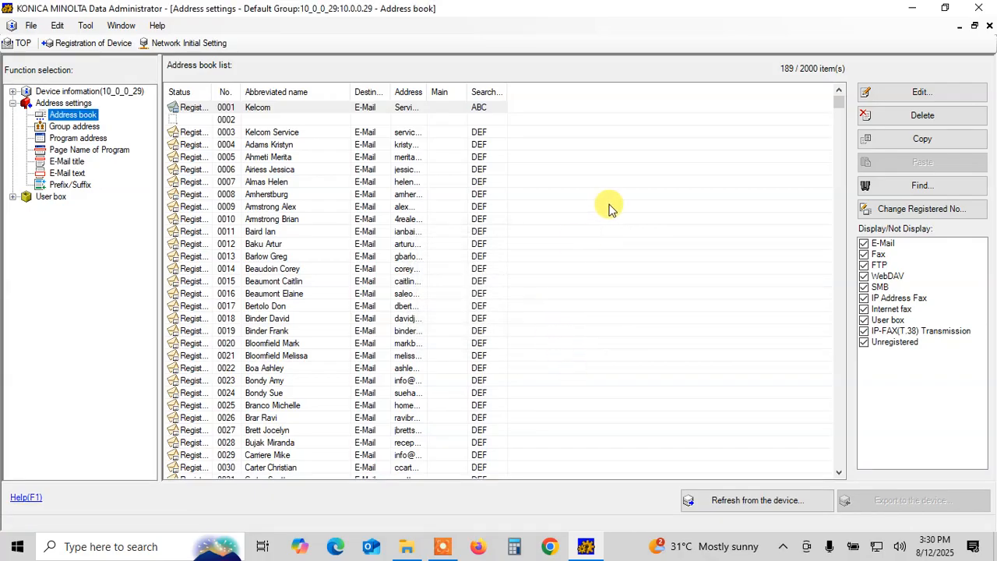
Step: Close the device's address settings and the device list, and exit Data Administrator
{"action": "left_click", "coordinate": [989, 26]}
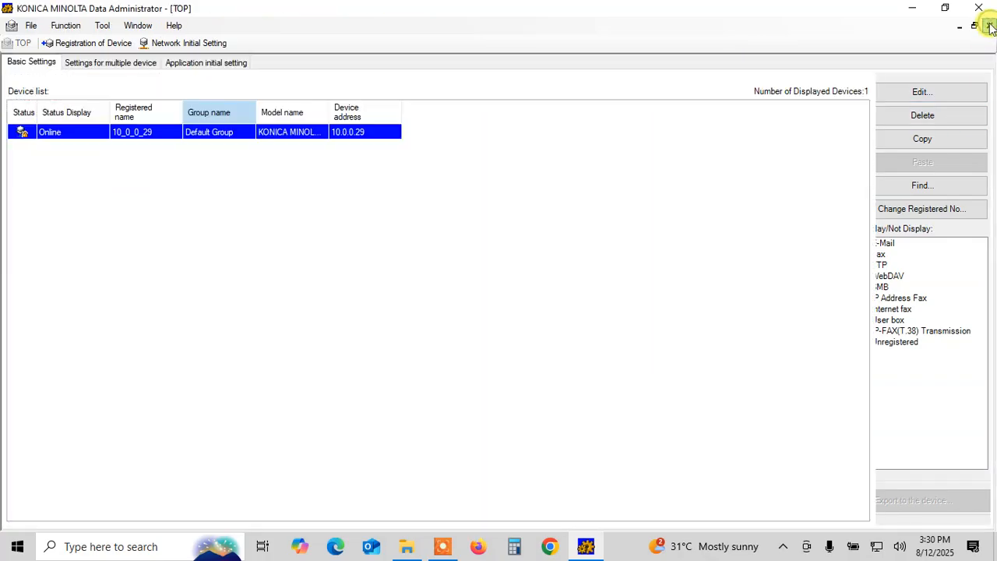
{"action": "left_click", "coordinate": [988, 27]}
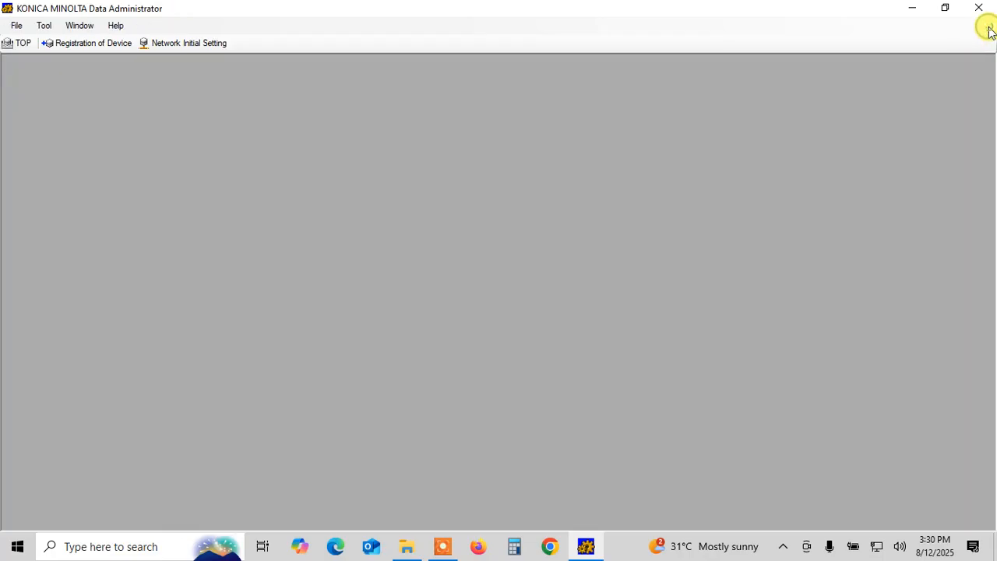
{"action": "left_click", "coordinate": [979, 8]}
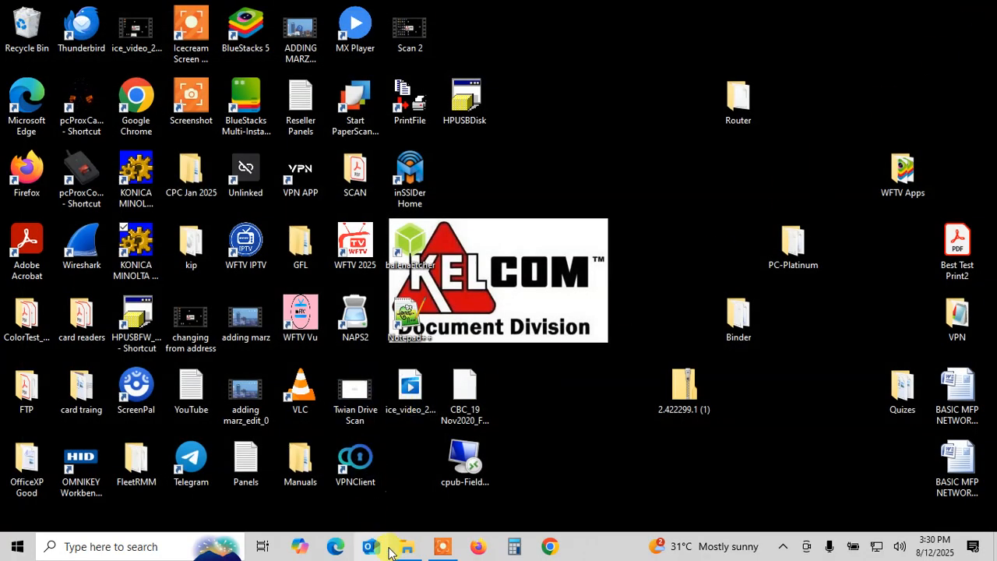
Step: Switch to Firefox and get ready to enter a web address
{"action": "left_click", "coordinate": [479, 546]}
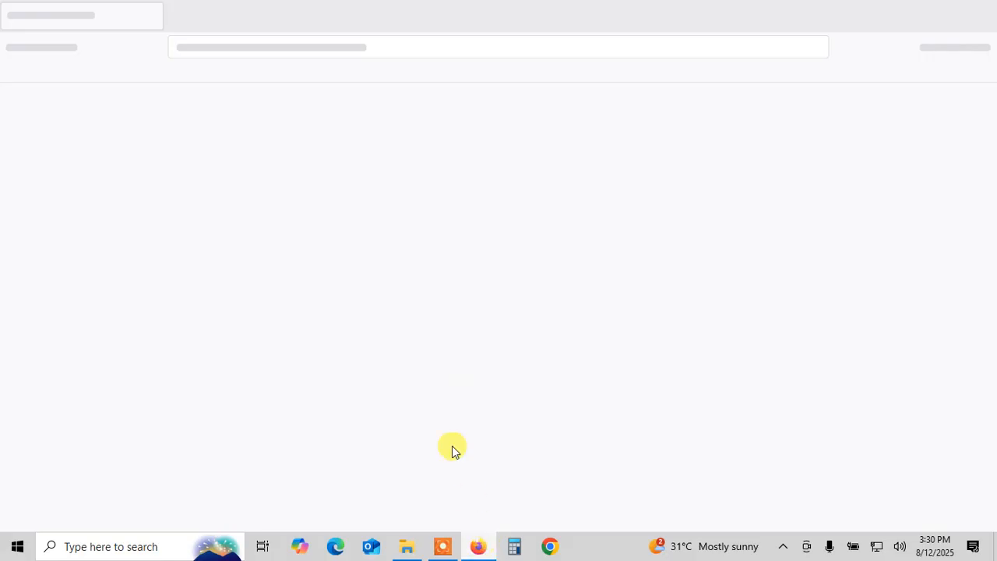
{"action": "left_click", "coordinate": [287, 46]}
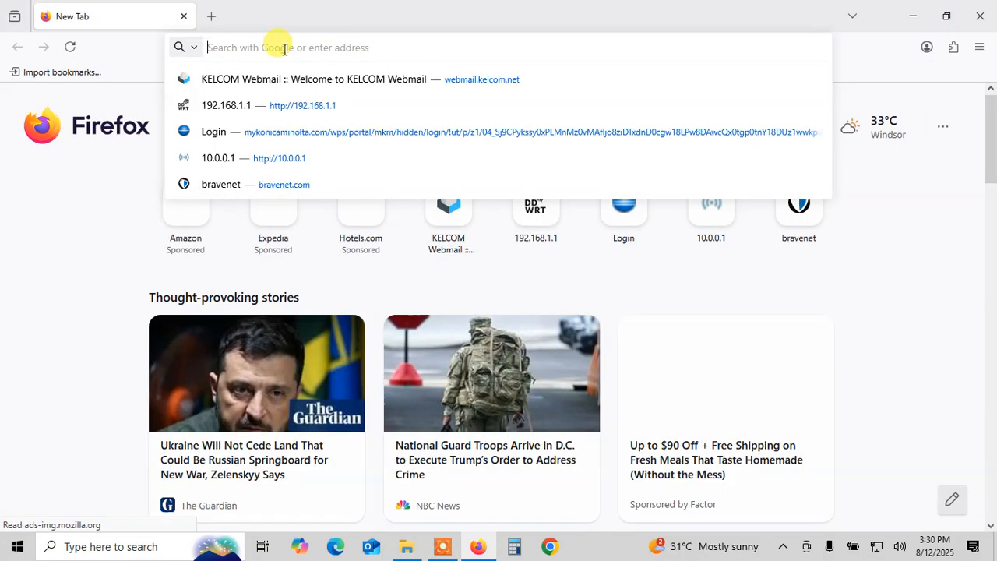